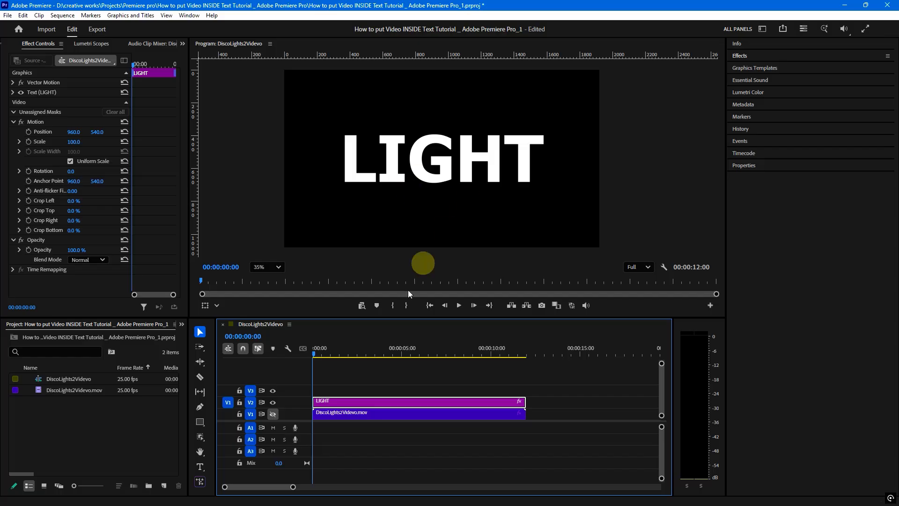
Step: Preview the disco video without the LIGHT text, and leave the output of tracks V1 and V2 both turned on
{"action": "left_click", "coordinate": [273, 403]}
{"action": "left_click", "coordinate": [273, 414]}
{"action": "left_click", "coordinate": [325, 411]}
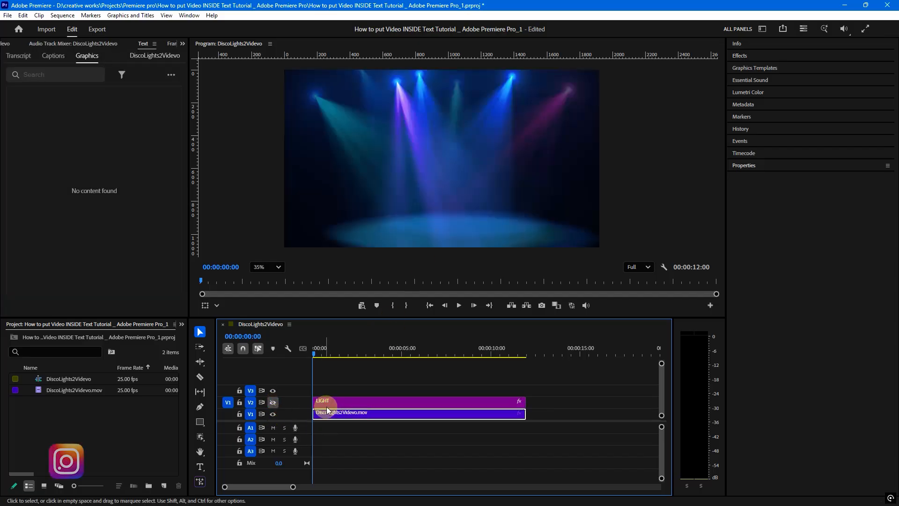
{"action": "left_click", "coordinate": [273, 402]}
{"action": "left_click", "coordinate": [318, 353]}
{"action": "mouse_move", "coordinate": [322, 356]}
{"action": "left_mouse_down"}
{"action": "mouse_move", "coordinate": [341, 353]}
{"action": "mouse_move", "coordinate": [313, 356]}
{"action": "left_mouse_up"}
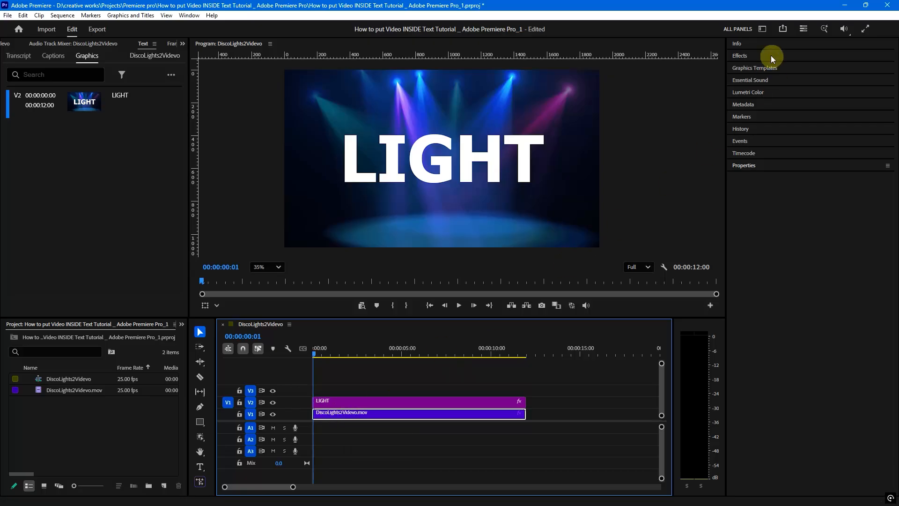
Step: Search the effects for "TRACK" and apply Track Matte Key to the DiscoLights2Videvo.mov clip on V1
{"action": "left_click", "coordinate": [744, 56]}
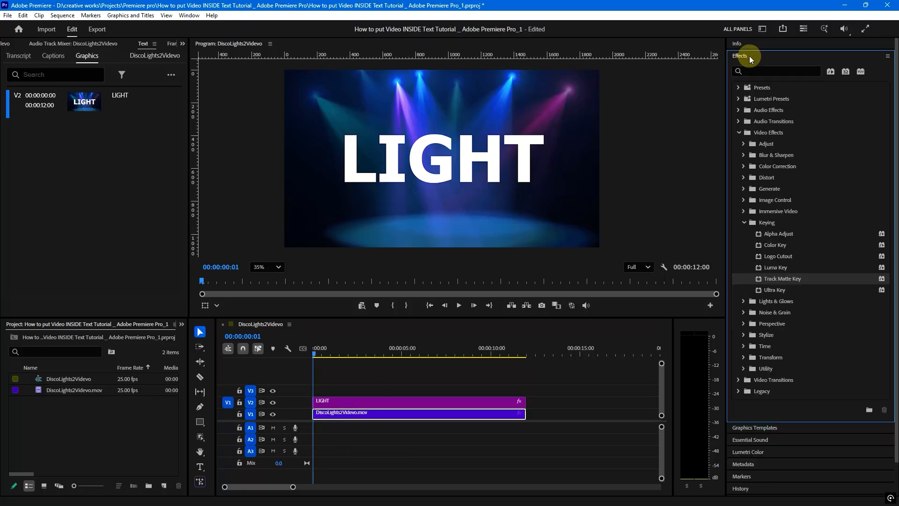
{"action": "left_click", "coordinate": [189, 15]}
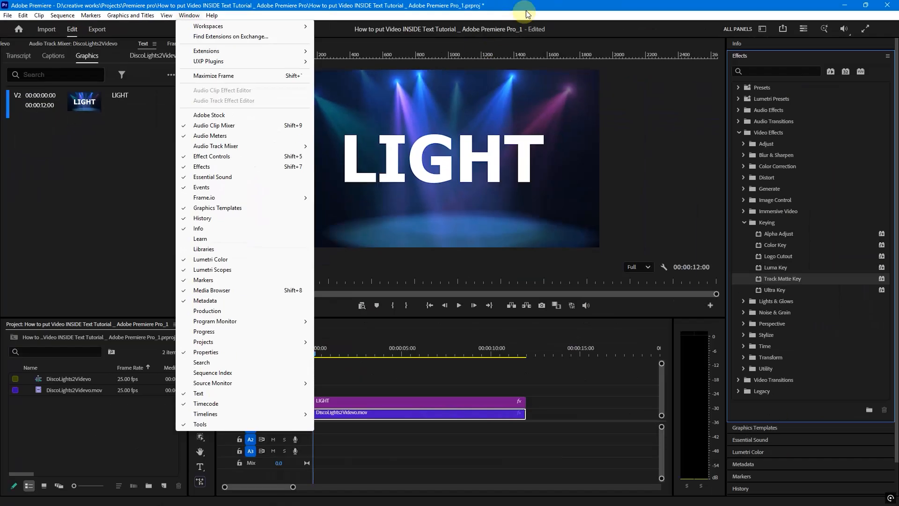
{"action": "left_click", "coordinate": [216, 307]}
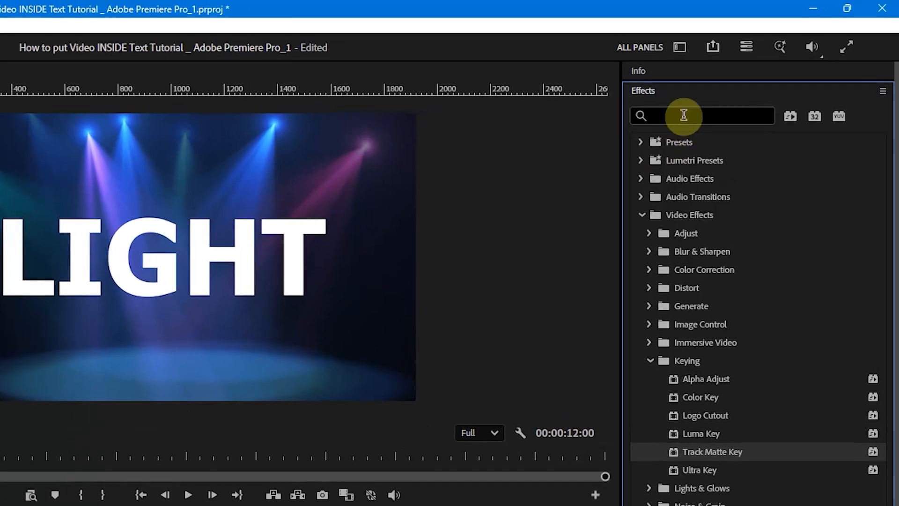
{"action": "left_click", "coordinate": [755, 76]}
{"action": "type", "text": "TRACK"}
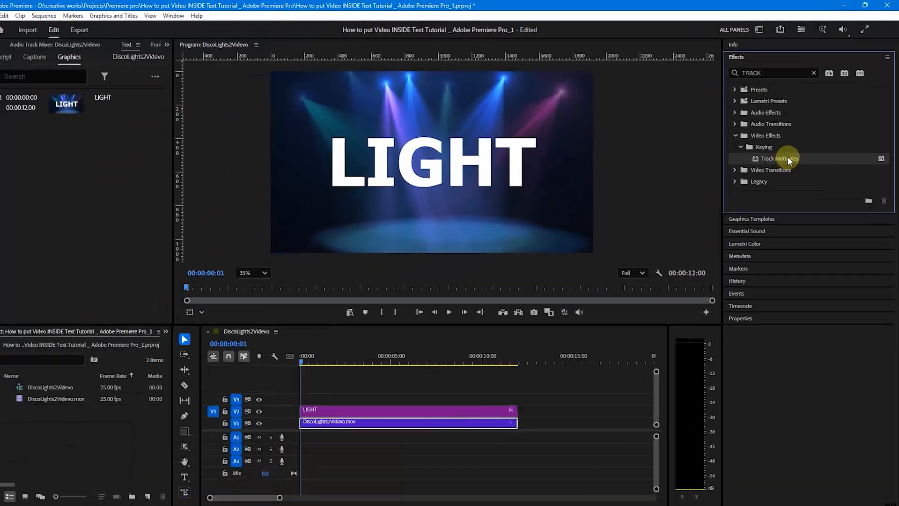
{"action": "left_click_drag", "start_coordinate": [788, 158], "coordinate": [389, 416]}
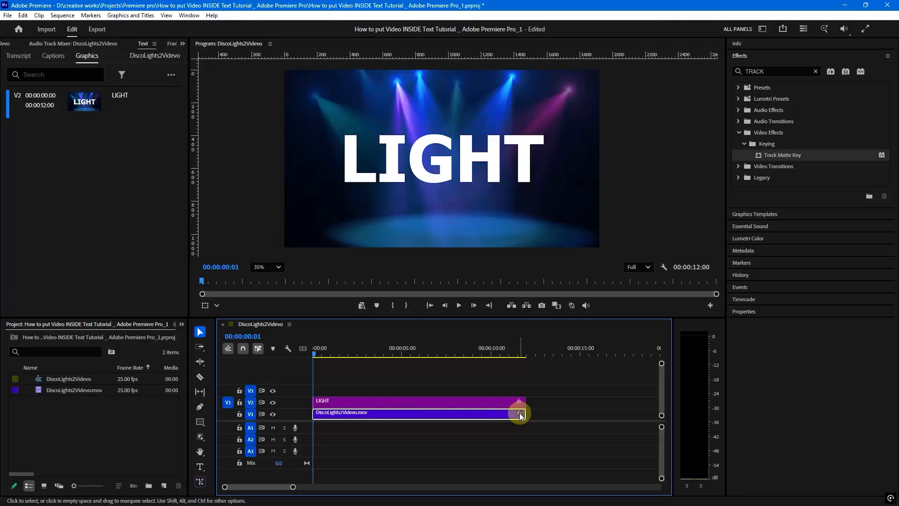
Step: Show the disco clip's effect settings in a wider panel and set Track Matte Key's Composite Using to Matte Alpha
{"action": "left_click", "coordinate": [519, 414]}
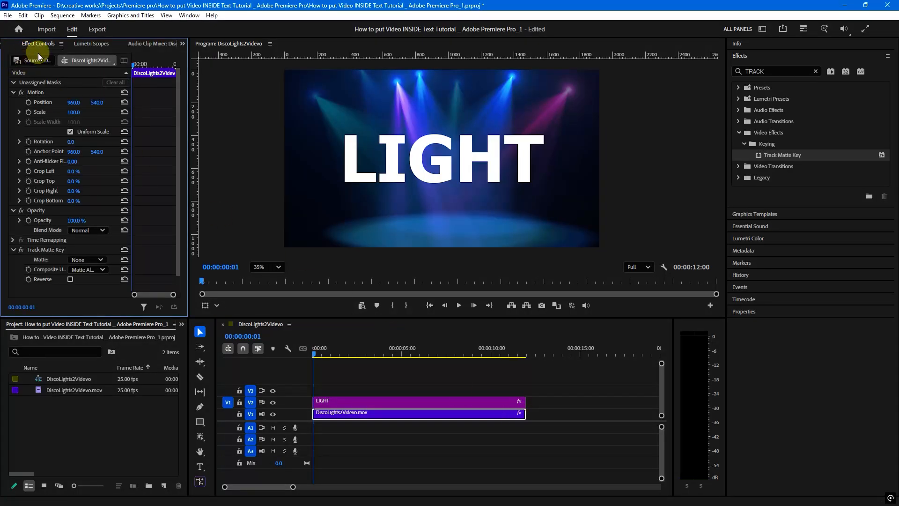
{"action": "left_click", "coordinate": [188, 16]}
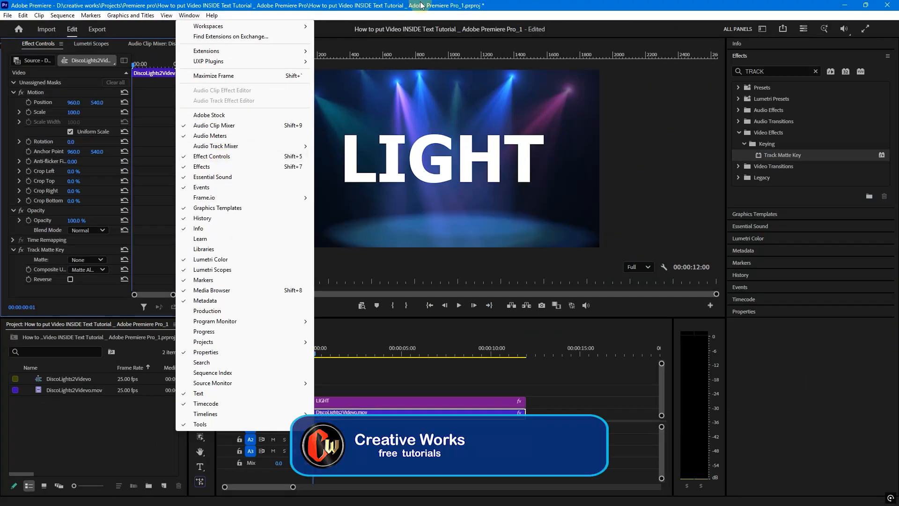
{"action": "left_click", "coordinate": [419, 15]}
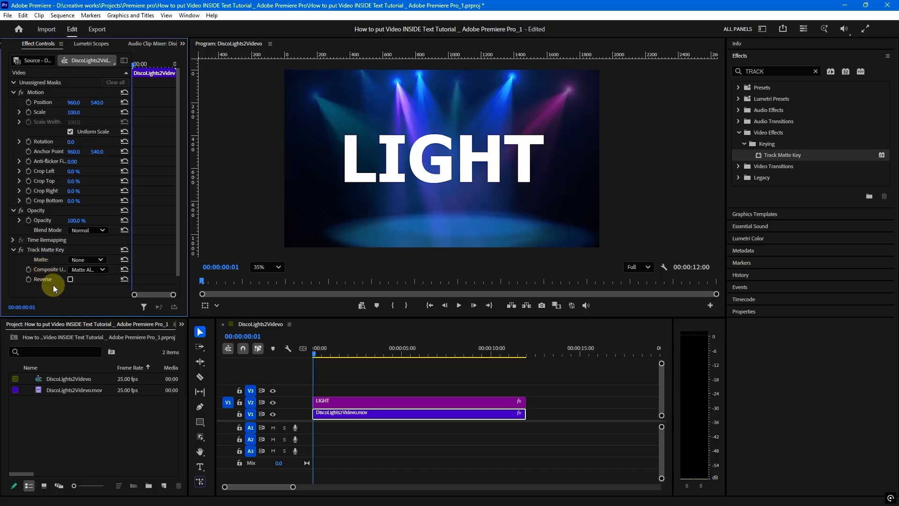
{"action": "left_click_drag", "start_coordinate": [198, 188], "coordinate": [266, 188]}
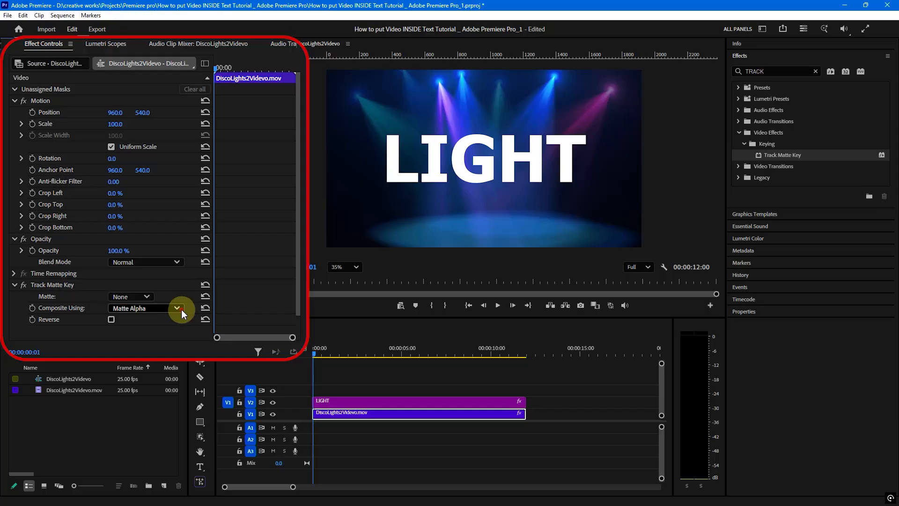
{"action": "left_click", "coordinate": [181, 309]}
{"action": "left_click", "coordinate": [141, 325]}
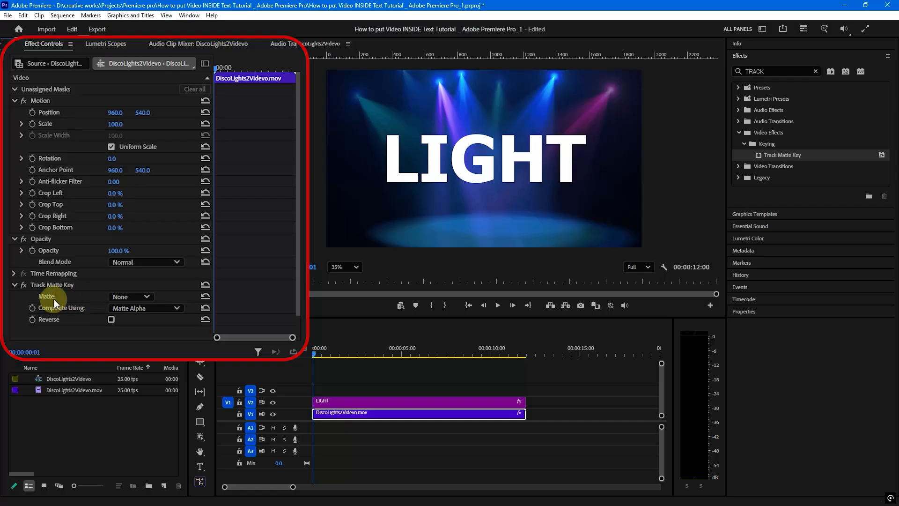
Step: Check which video track holds the LIGHT text by briefly hiding V1, and compare it with the available matte sources
{"action": "left_click", "coordinate": [148, 295]}
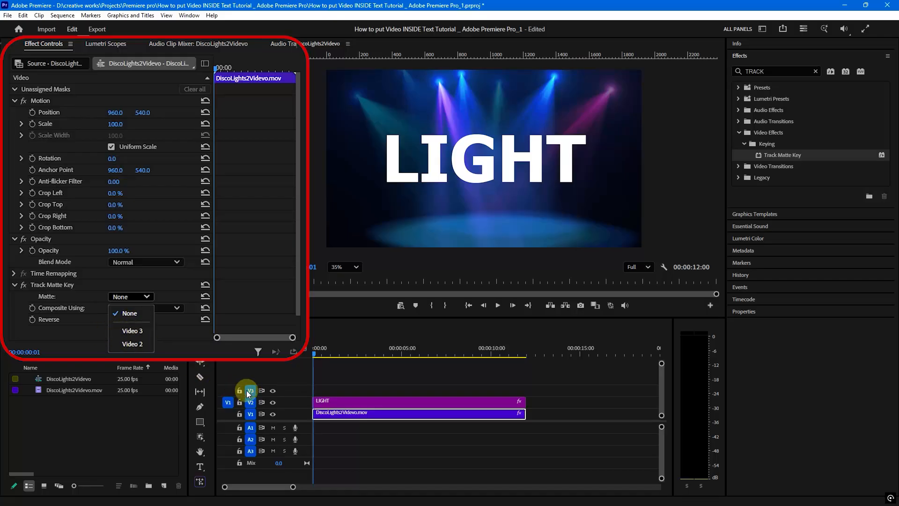
{"action": "left_click", "coordinate": [327, 401]}
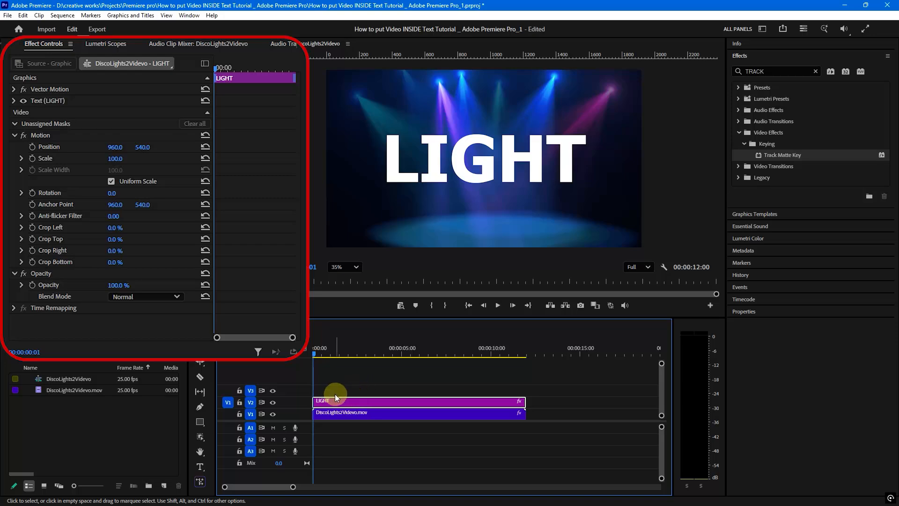
{"action": "left_click", "coordinate": [277, 413]}
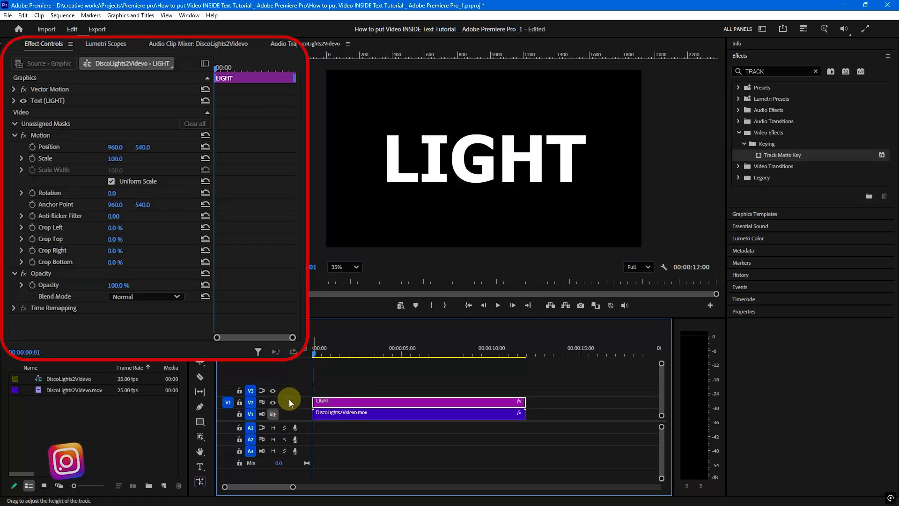
{"action": "left_click", "coordinate": [277, 413]}
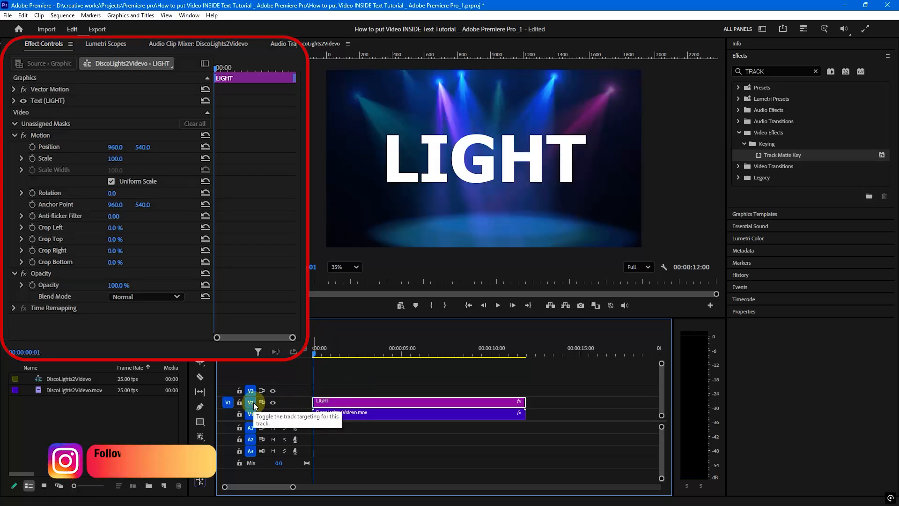
Step: Set the disco clip's Track Matte Key matte to Video 2 and return the playhead to the sequence start
{"action": "left_click", "coordinate": [360, 413]}
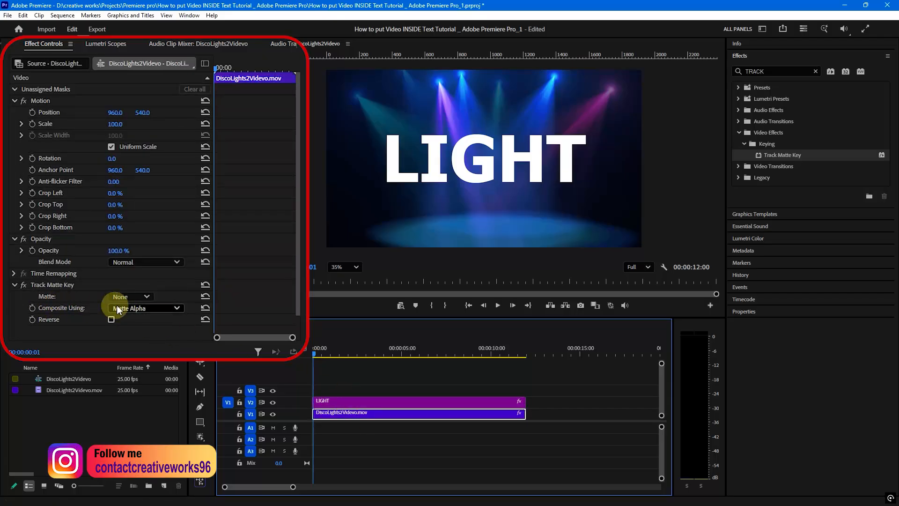
{"action": "left_click", "coordinate": [145, 297]}
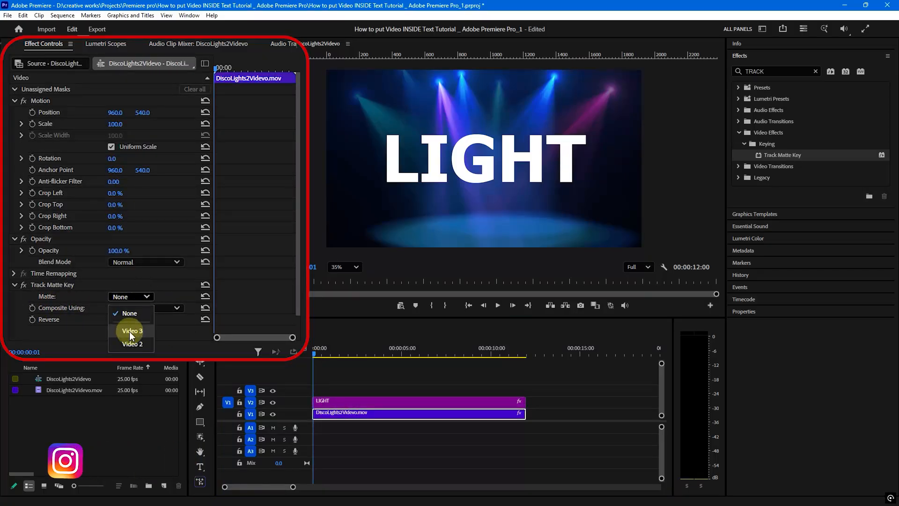
{"action": "left_click", "coordinate": [128, 345]}
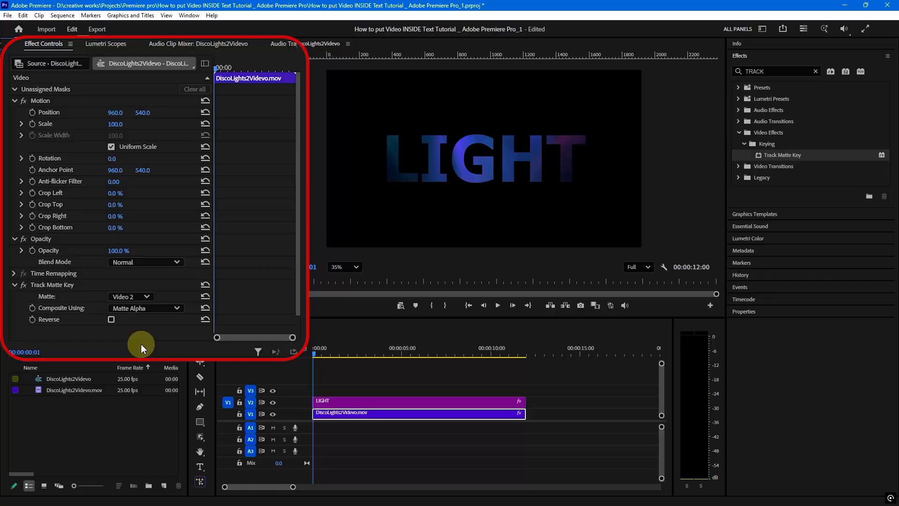
{"action": "left_click_drag", "start_coordinate": [361, 361], "coordinate": [308, 370]}
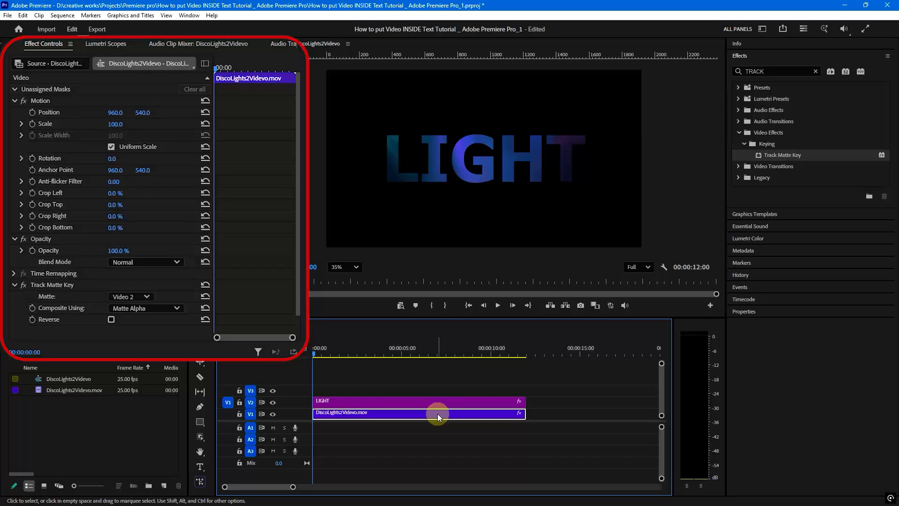
Step: Move the LIGHT text and disco video clips up one track together, to V3 and V2
{"action": "left_click", "coordinate": [559, 411]}
{"action": "left_click_drag", "start_coordinate": [533, 410], "coordinate": [423, 394]}
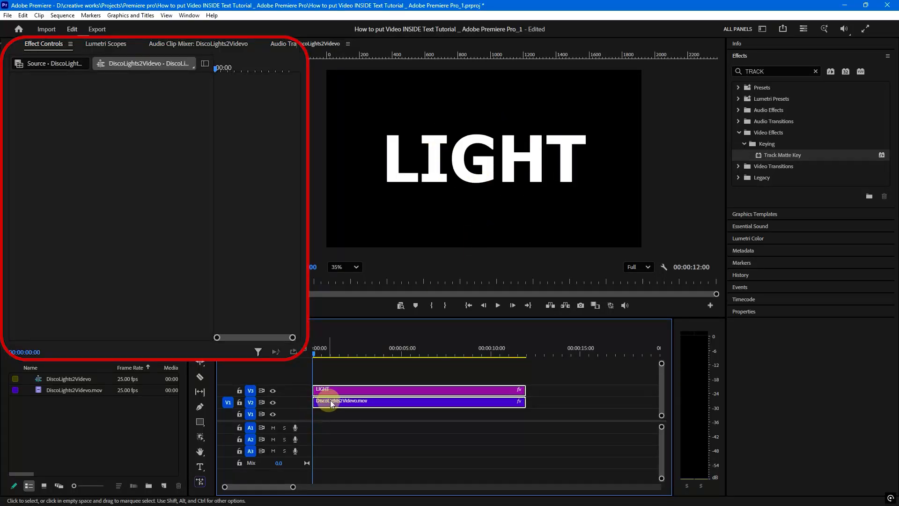
{"action": "left_click", "coordinate": [351, 427]}
Step: Set the Track Matte Key matte of the disco clip on V2 to Video 3
{"action": "left_click", "coordinate": [349, 401]}
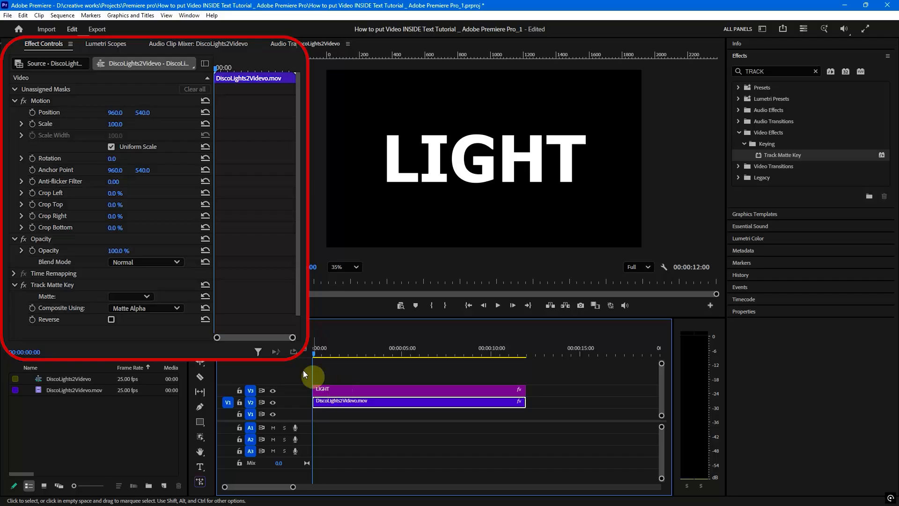
{"action": "left_click", "coordinate": [139, 296]}
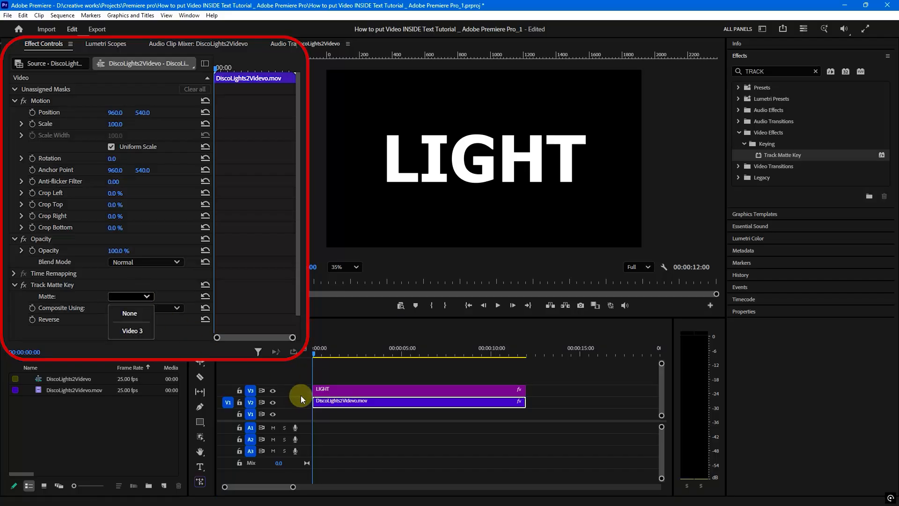
{"action": "left_click", "coordinate": [135, 331]}
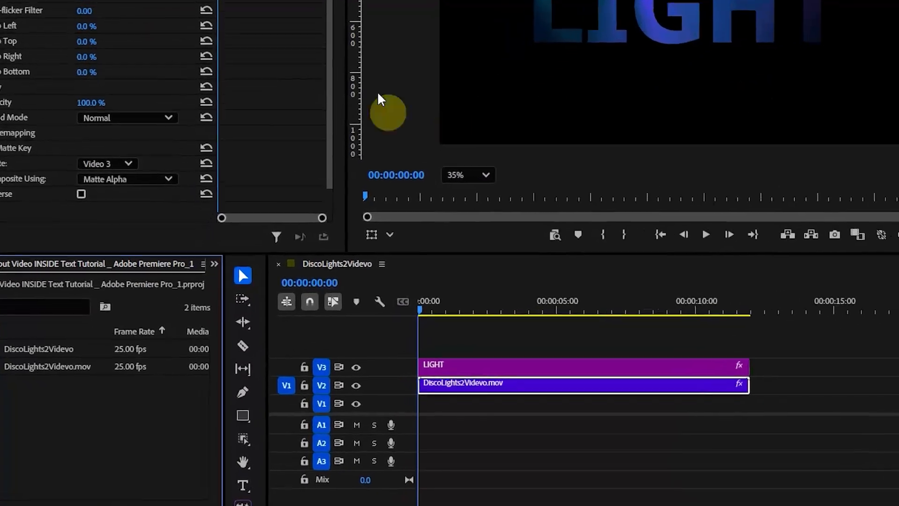
Step: Create a white (FFFFFF) color matte of 1920 × 1080 at 25.00 fps with square pixels, named WHITE
{"action": "right_click", "coordinate": [110, 440]}
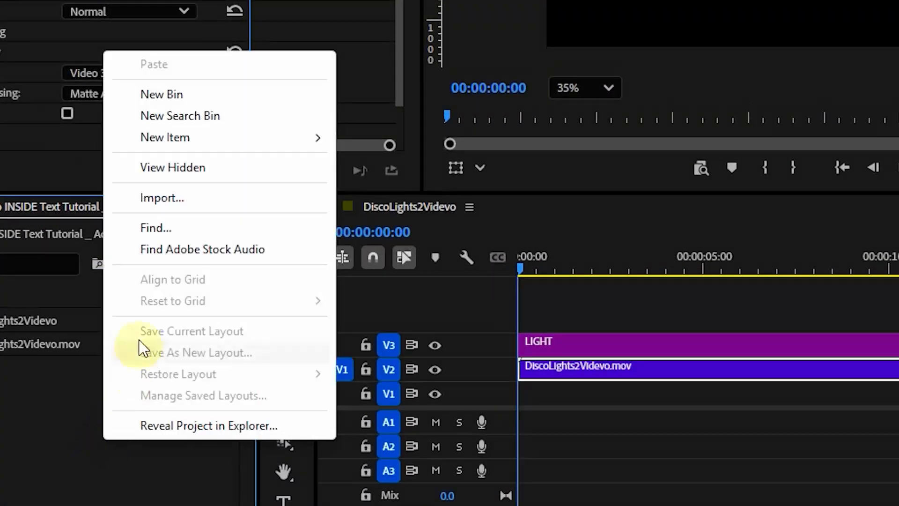
{"action": "mouse_move", "coordinate": [209, 139]}
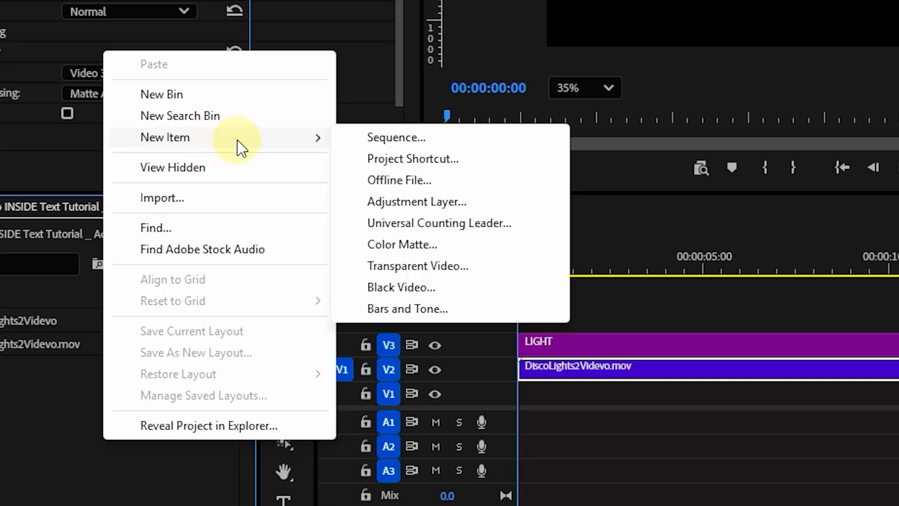
{"action": "left_click", "coordinate": [414, 252]}
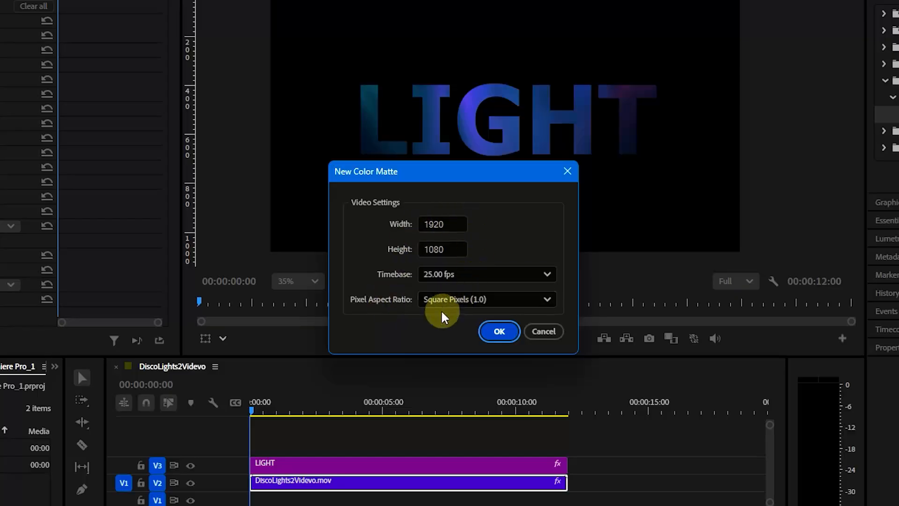
{"action": "left_click", "coordinate": [499, 332]}
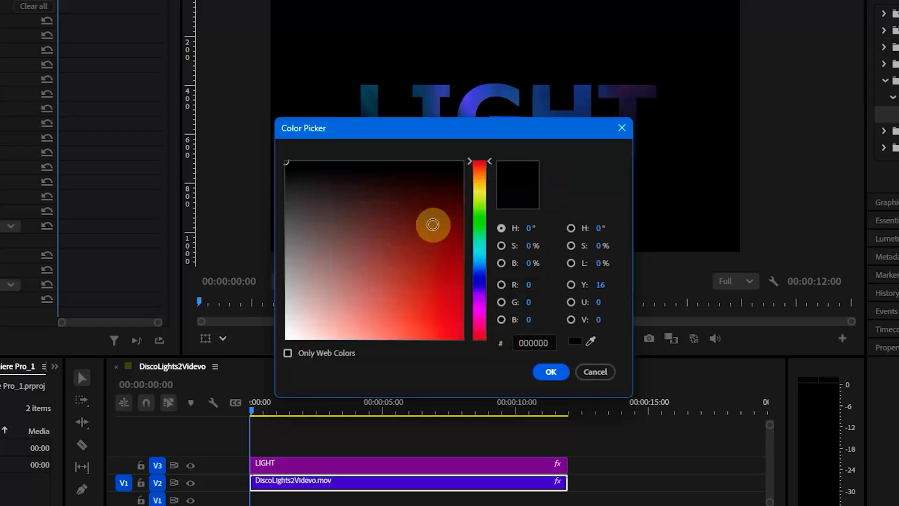
{"action": "left_click", "coordinate": [279, 332]}
{"action": "left_click_drag", "start_coordinate": [277, 333], "coordinate": [281, 343]}
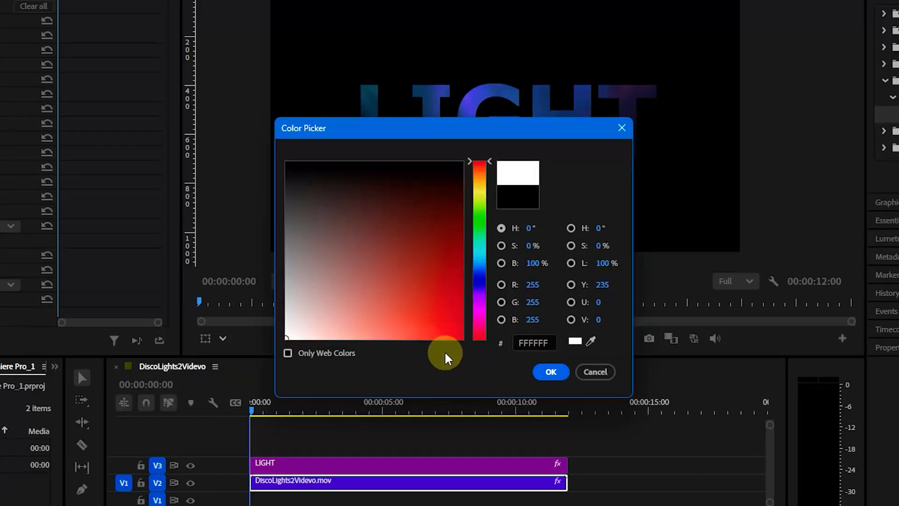
{"action": "left_click", "coordinate": [552, 372]}
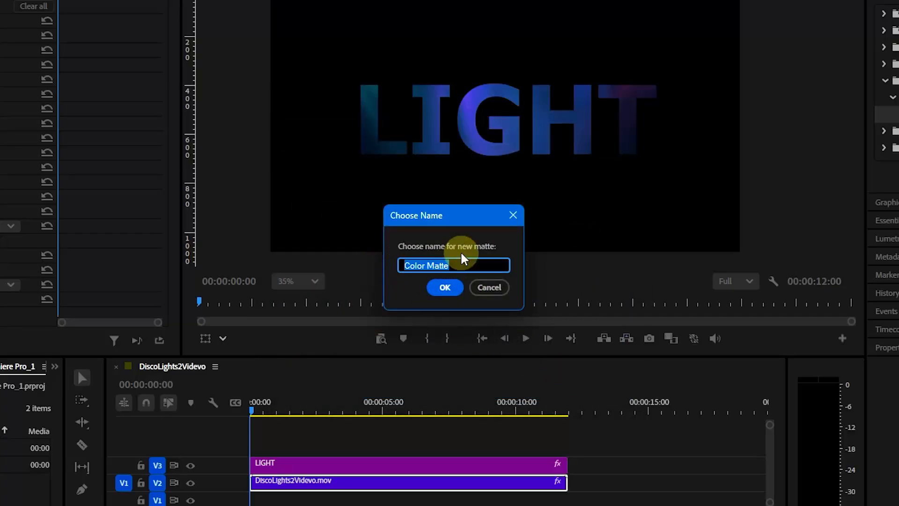
{"action": "type", "text": "WHITE"}
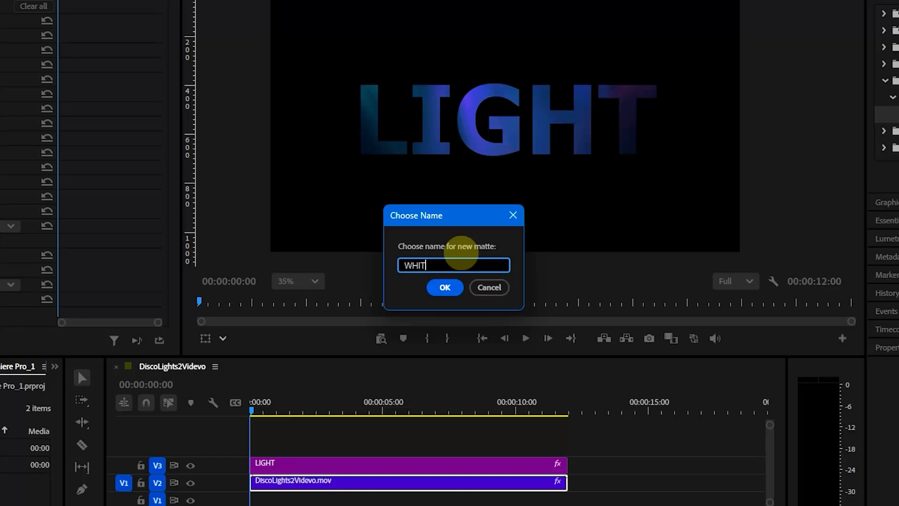
{"action": "left_click", "coordinate": [437, 287]}
{"action": "left_click", "coordinate": [49, 443]}
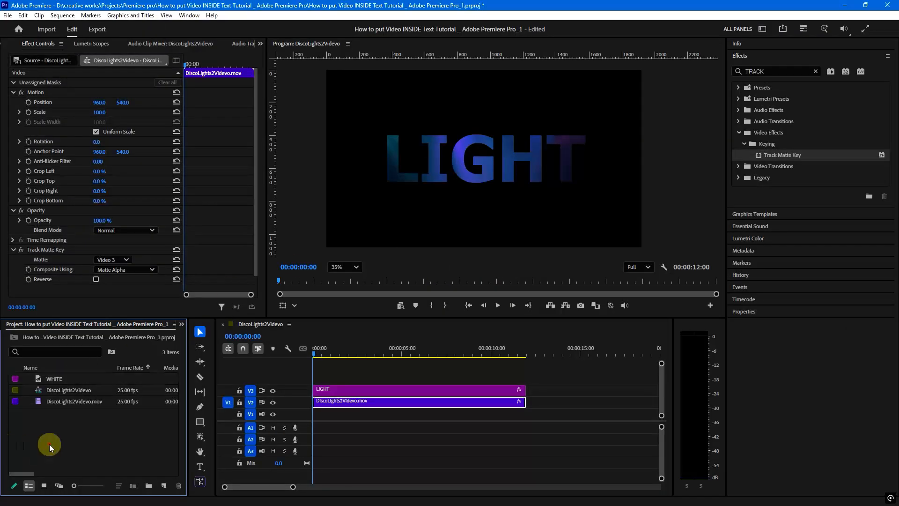
Step: Place the WHITE matte at the start of V1 and extend it to the end of the clips above
{"action": "left_click", "coordinate": [59, 380]}
{"action": "left_click_drag", "start_coordinate": [55, 378], "coordinate": [320, 413]}
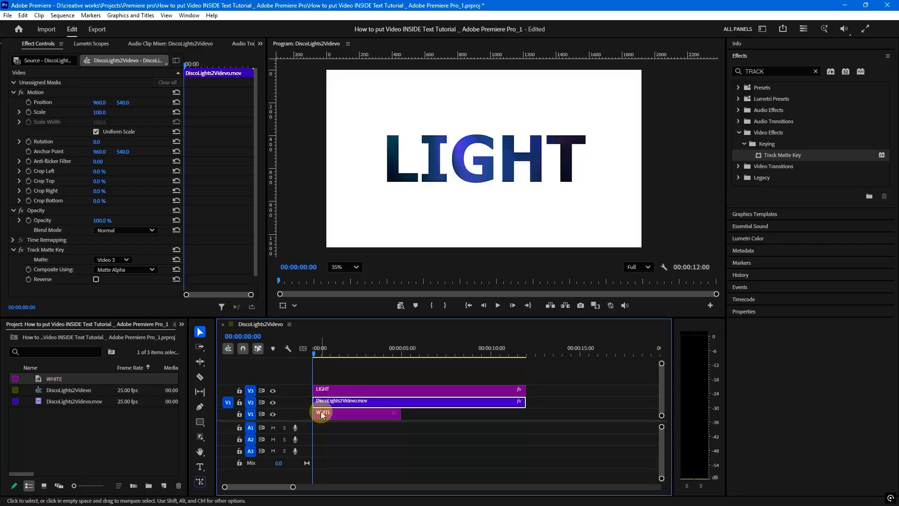
{"action": "left_click_drag", "start_coordinate": [400, 414], "coordinate": [527, 414]}
{"action": "left_click_drag", "start_coordinate": [446, 350], "coordinate": [309, 355]}
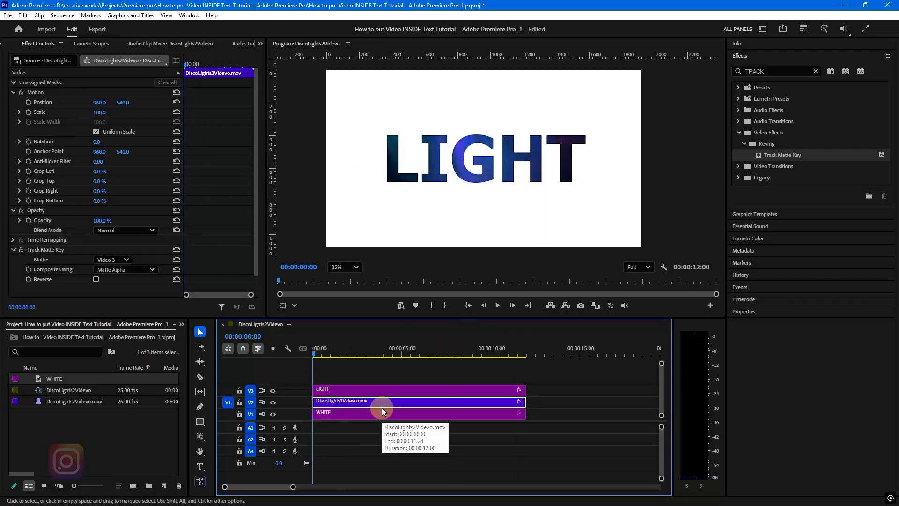
Step: Change the color of the WHITE matte on V1 from the timeline to a bright red
{"action": "left_click", "coordinate": [420, 416]}
{"action": "double_click", "coordinate": [423, 416]}
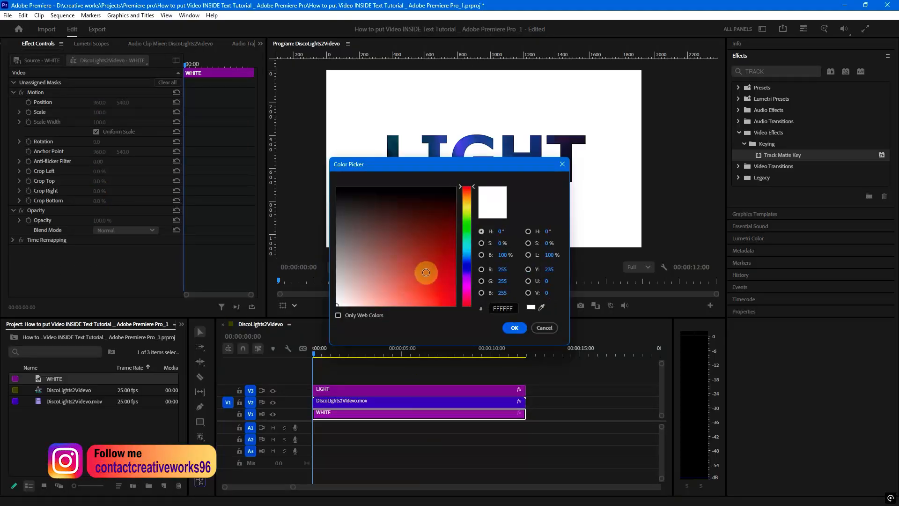
{"action": "left_click_drag", "start_coordinate": [424, 268], "coordinate": [458, 302]}
{"action": "left_click", "coordinate": [514, 327]}
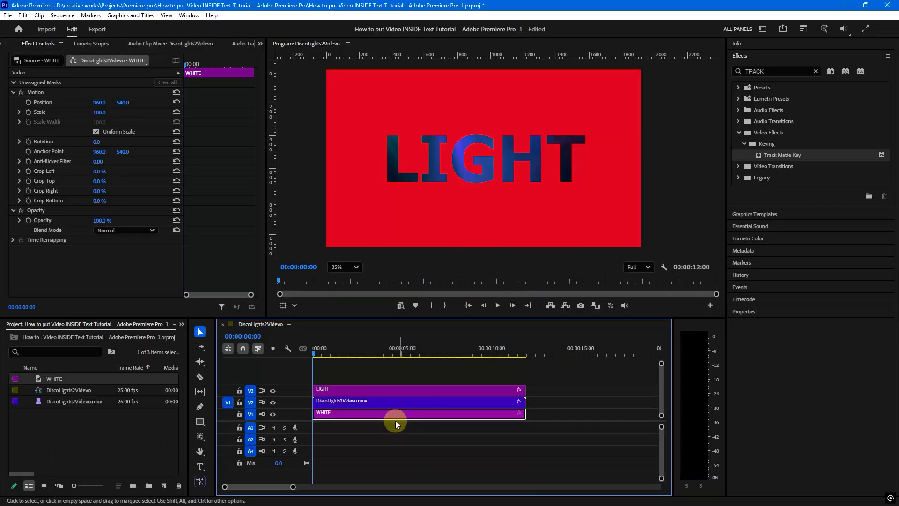
Step: Try another hue for the WHITE color matte in the project and set its color back to white
{"action": "double_click", "coordinate": [16, 379]}
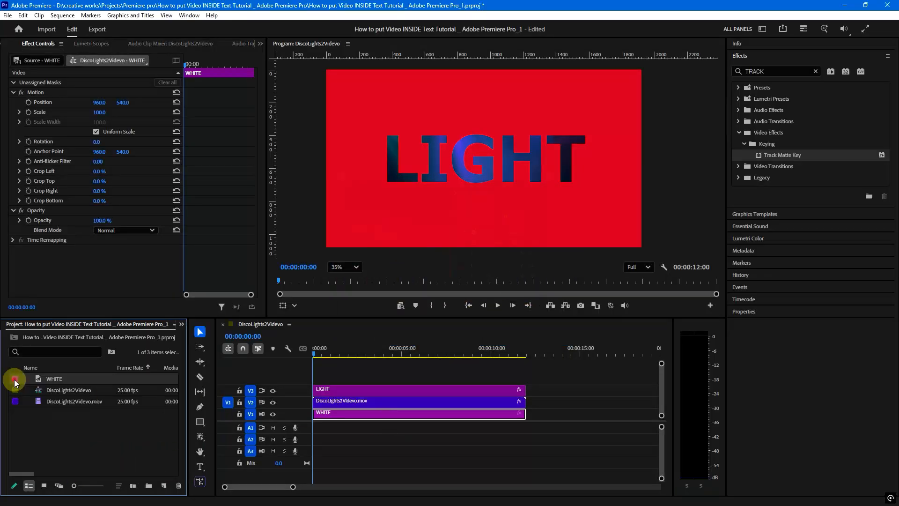
{"action": "left_click_drag", "start_coordinate": [462, 238], "coordinate": [467, 224]}
{"action": "left_click", "coordinate": [441, 299]}
{"action": "left_click_drag", "start_coordinate": [337, 288], "coordinate": [320, 320]}
{"action": "left_click", "coordinate": [507, 331]}
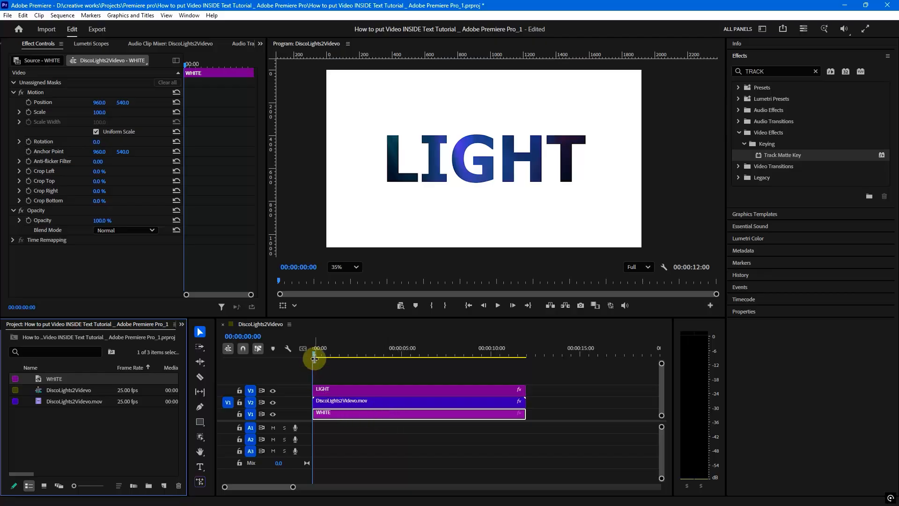
Step: Play the sequence from the beginning to preview the disco lights video inside the LIGHT text
{"action": "mouse_move", "coordinate": [316, 353]}
{"action": "left_mouse_down"}
{"action": "mouse_move", "coordinate": [372, 353]}
{"action": "mouse_move", "coordinate": [327, 356]}
{"action": "left_mouse_up"}
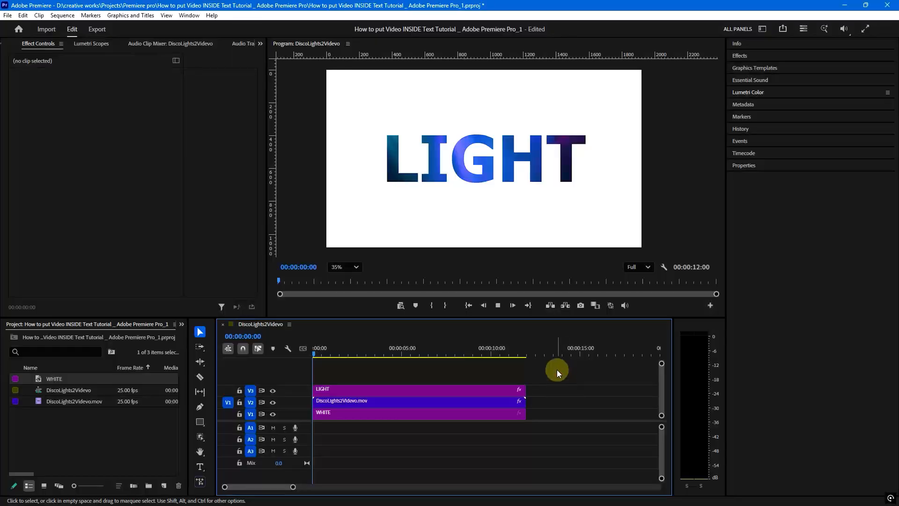
{"action": "key", "text": "space"}
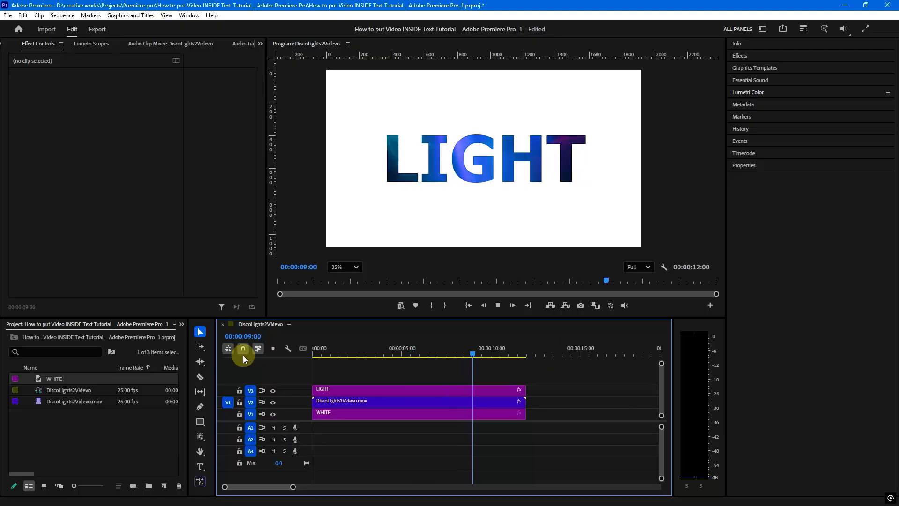
{"action": "left_click", "coordinate": [314, 349]}
{"action": "key", "text": "space"}
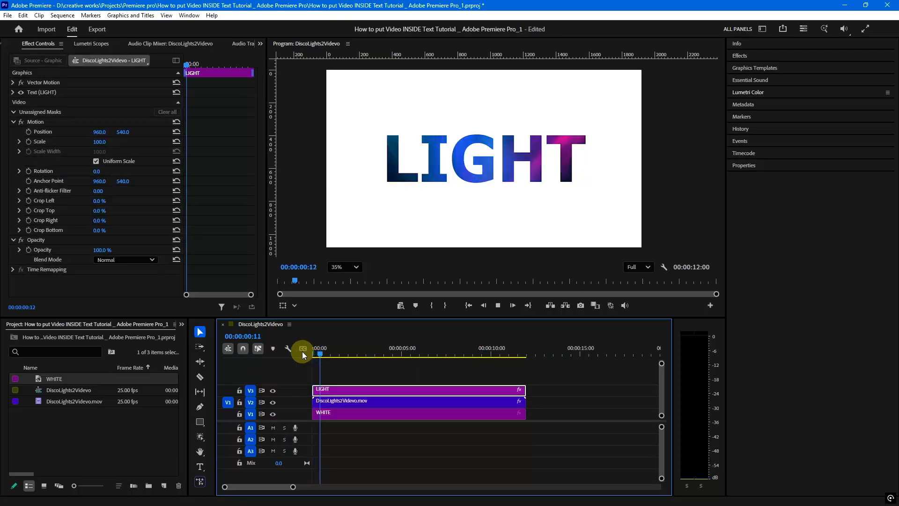